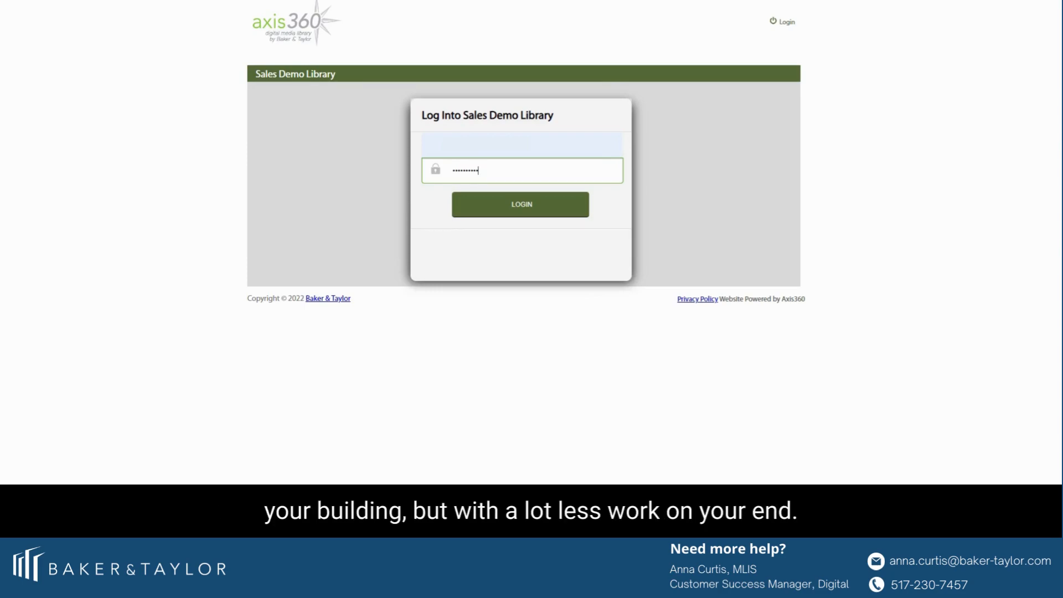
- Log into the Sales Demo Library and open the management page for custom title lists
{"action": "left_click", "coordinate": [554, 205]}
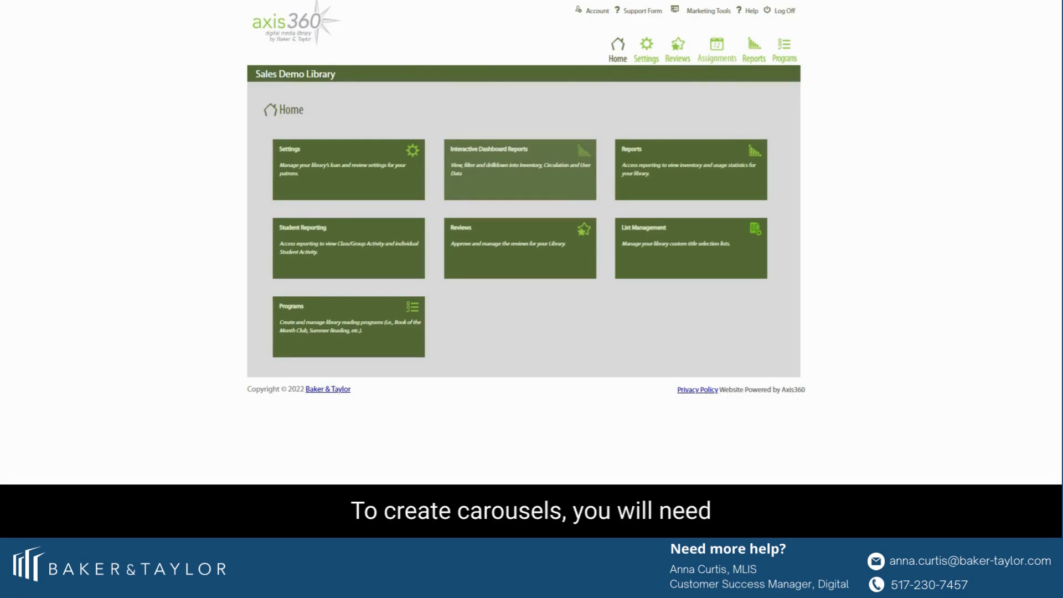
{"action": "left_click", "coordinate": [654, 263]}
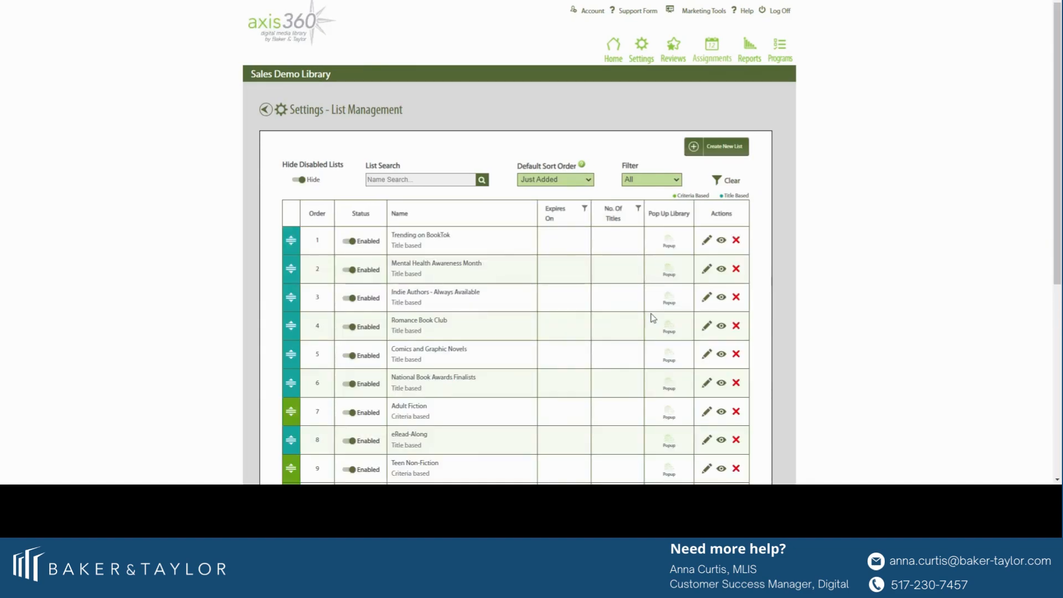
- Show the disabled lists in the table, and reorder Mental Health Awareness Month to first place above Trending on BookTok
{"action": "scroll", "coordinate": [653, 315], "scroll_direction": "down", "scroll_amount": 2}
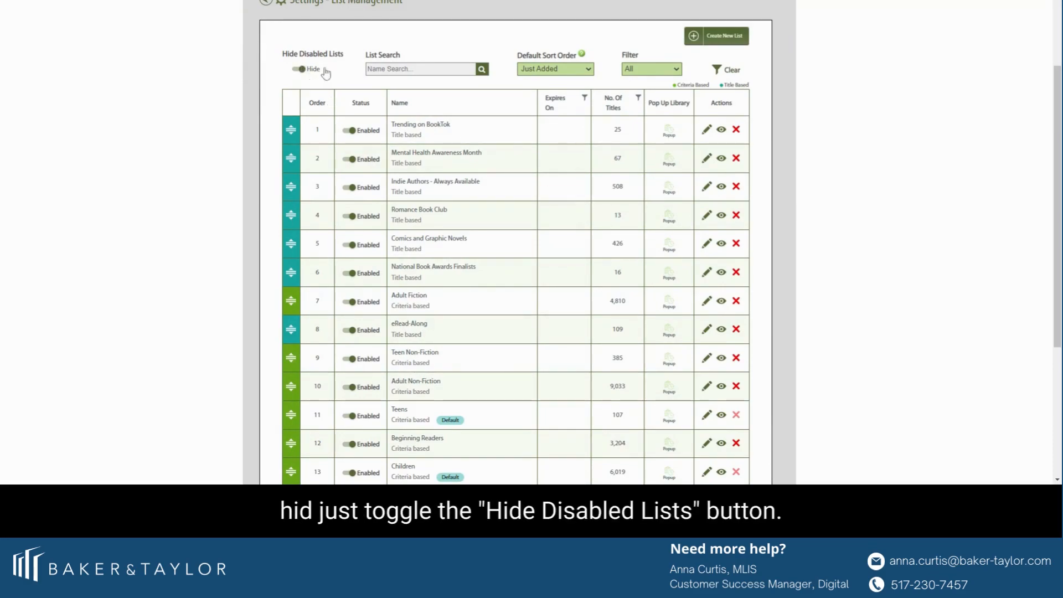
{"action": "left_click", "coordinate": [296, 70]}
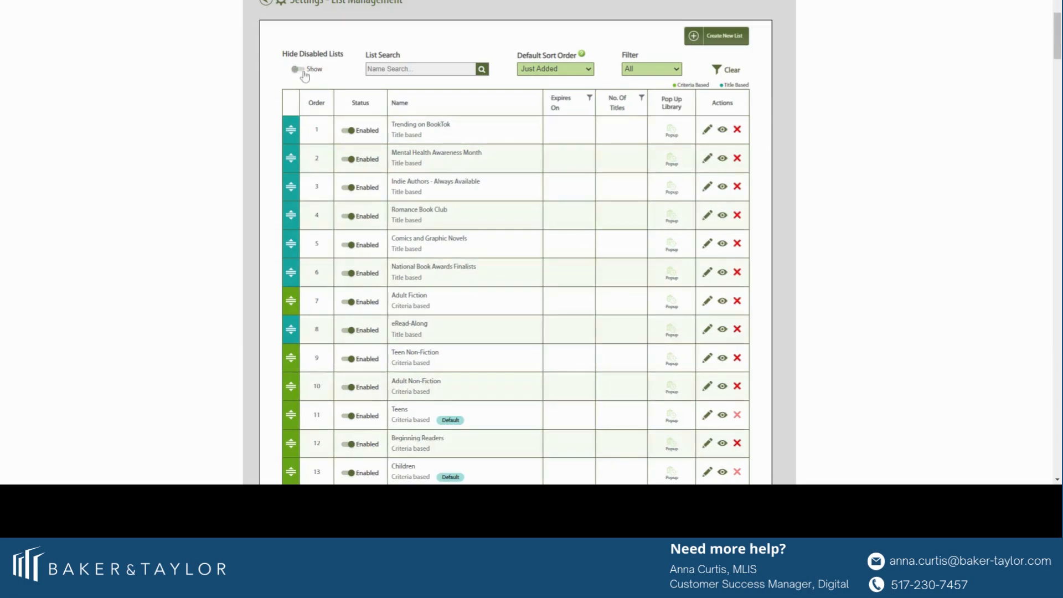
{"action": "scroll", "coordinate": [499, 268], "scroll_direction": "down", "scroll_amount": 6}
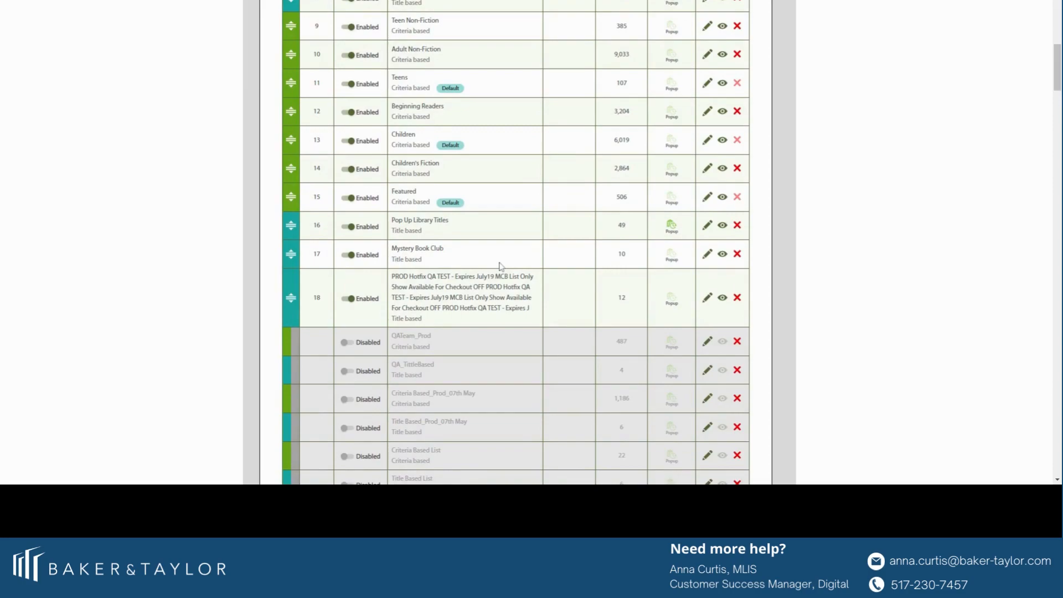
{"action": "scroll", "coordinate": [499, 267], "scroll_direction": "up", "scroll_amount": 8}
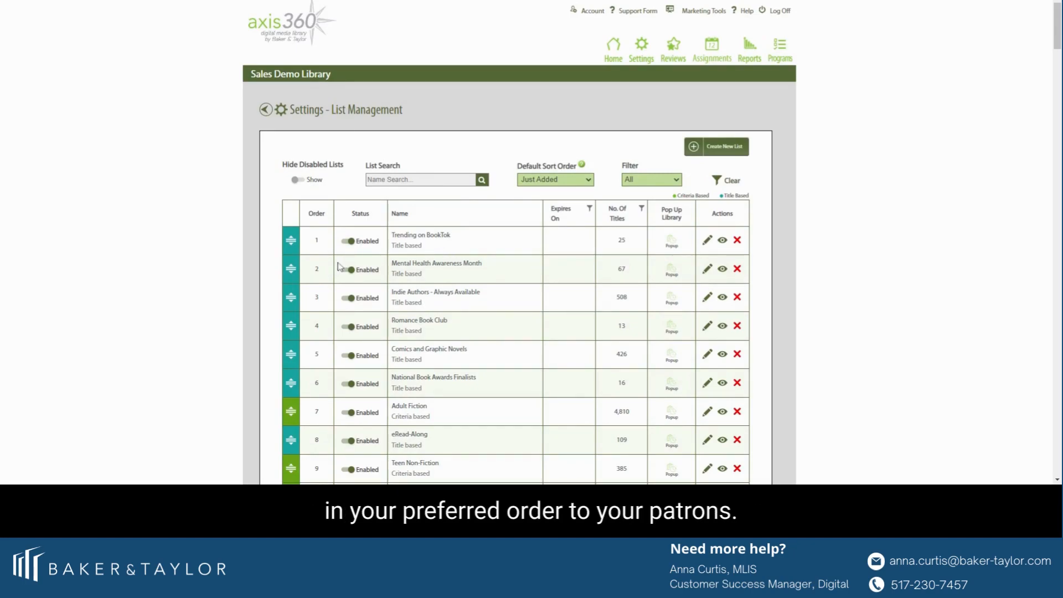
{"action": "left_click_drag", "start_coordinate": [289, 272], "coordinate": [293, 241]}
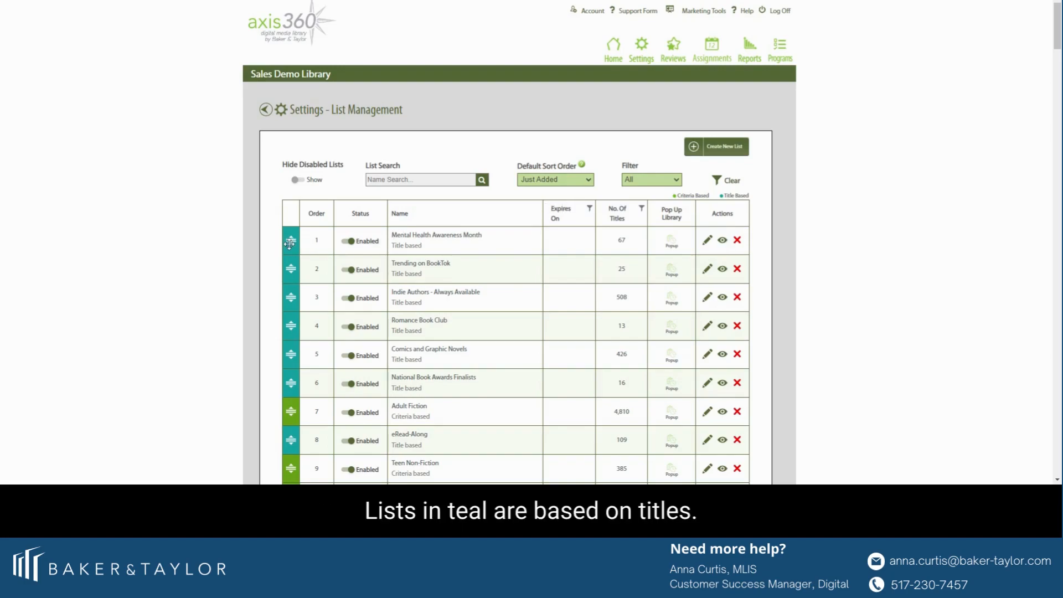
- Create a new criteria-based list named Animals, reveal its advanced options and proceed to criteria selection
{"action": "left_click", "coordinate": [707, 145]}
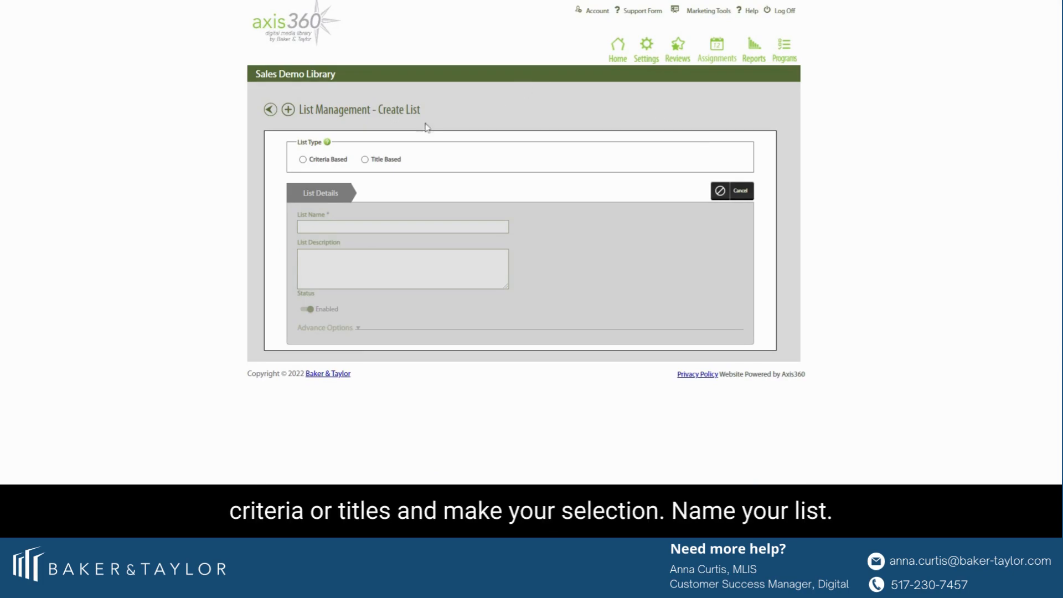
{"action": "left_click", "coordinate": [303, 161]}
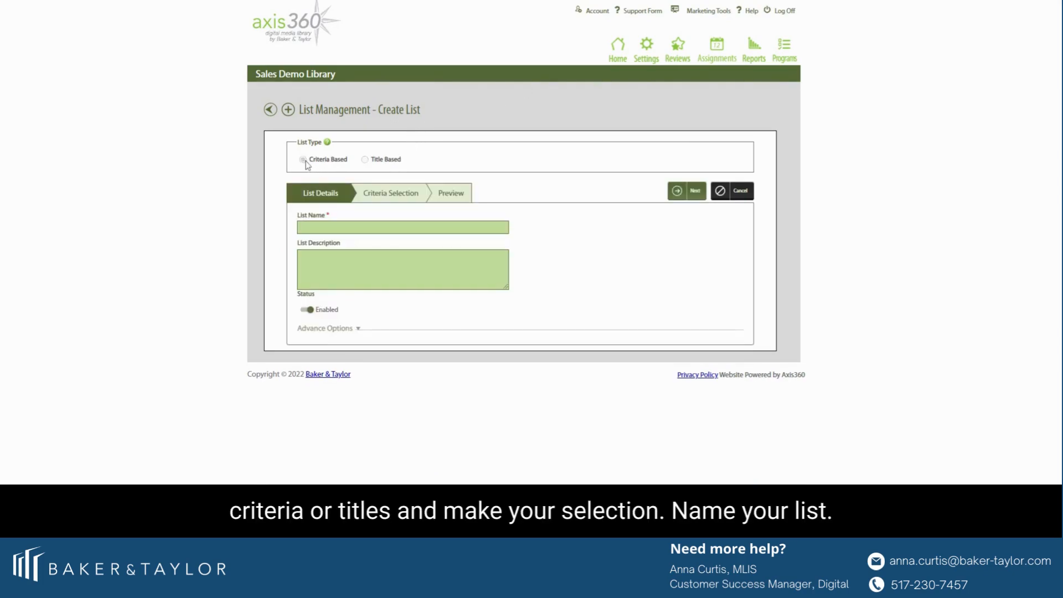
{"action": "left_click", "coordinate": [353, 247]}
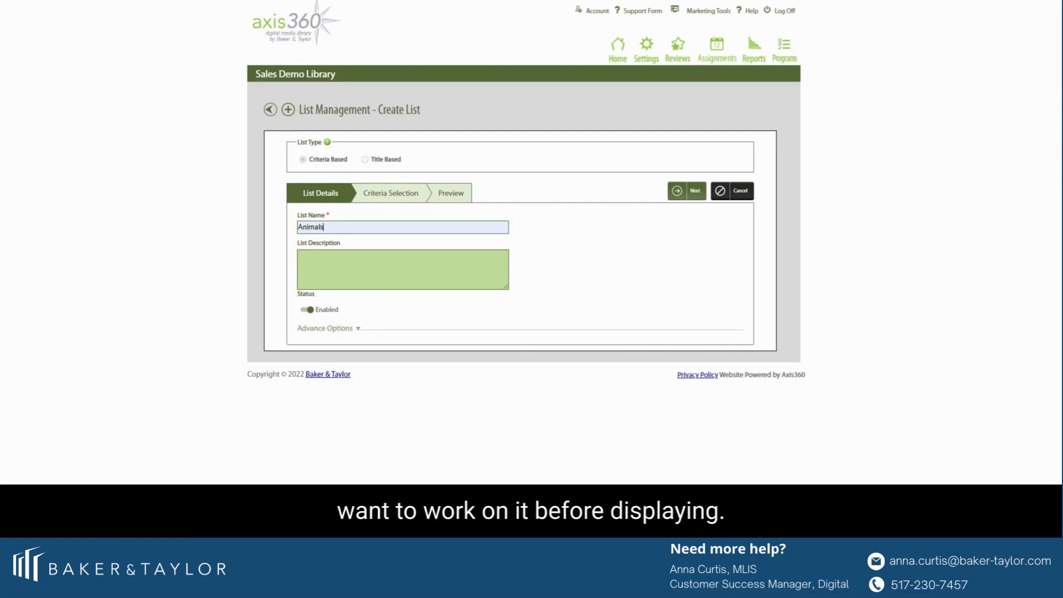
{"action": "left_click", "coordinate": [342, 329]}
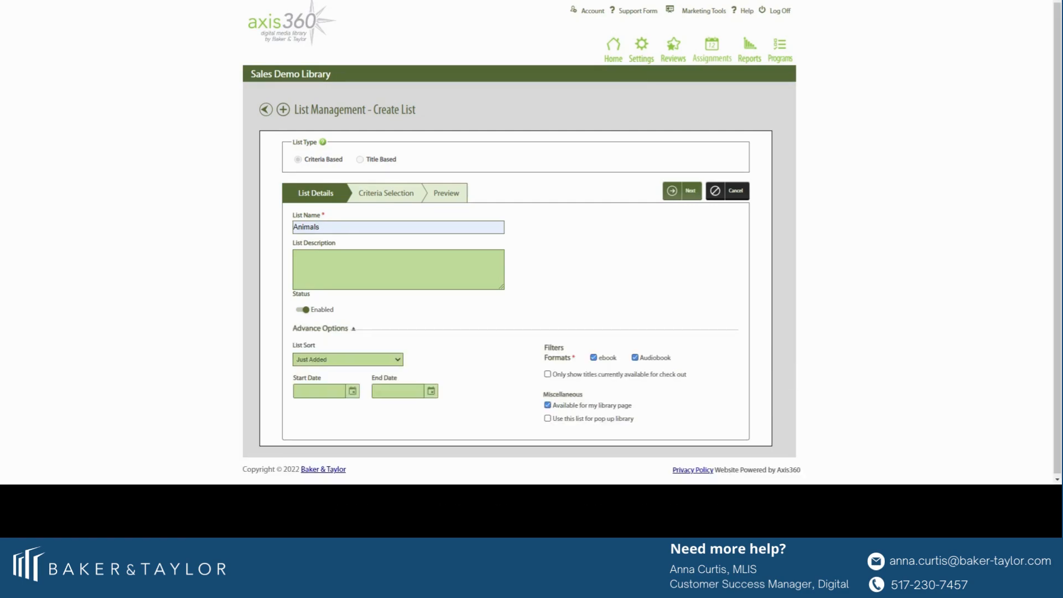
{"action": "scroll", "coordinate": [342, 356], "scroll_direction": "down", "scroll_amount": 1}
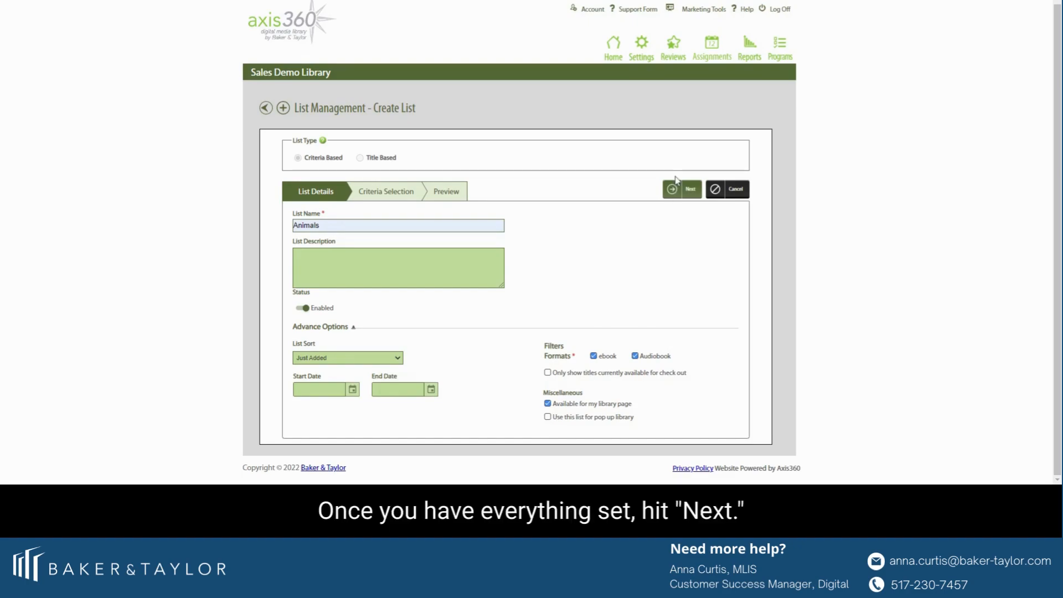
{"action": "left_click", "coordinate": [680, 194]}
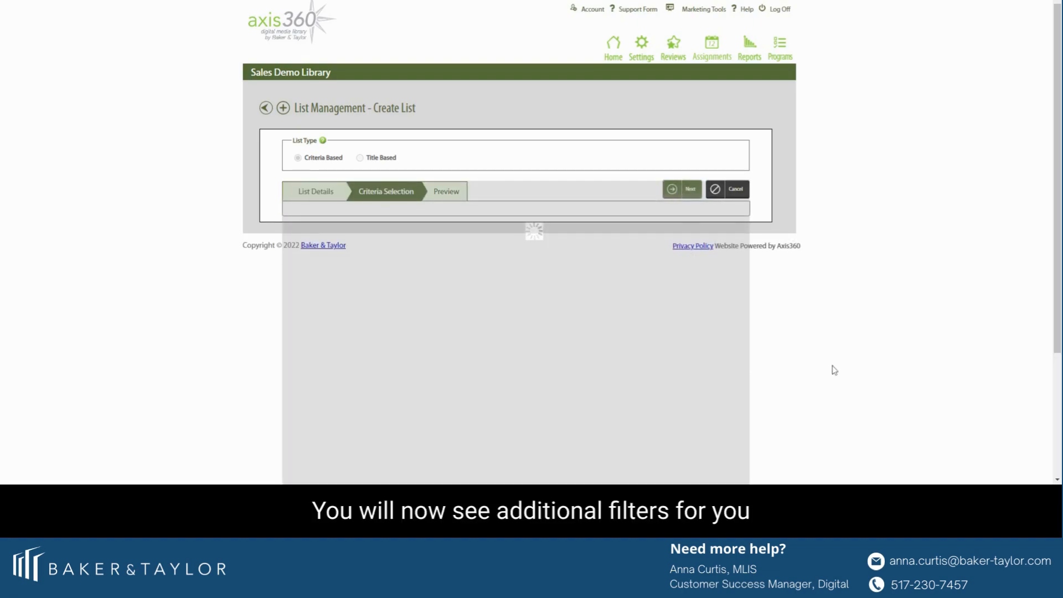
- Add the Animals subject from the NATURE category to the list's subject criteria
{"action": "scroll", "coordinate": [834, 369], "scroll_direction": "down", "scroll_amount": 1}
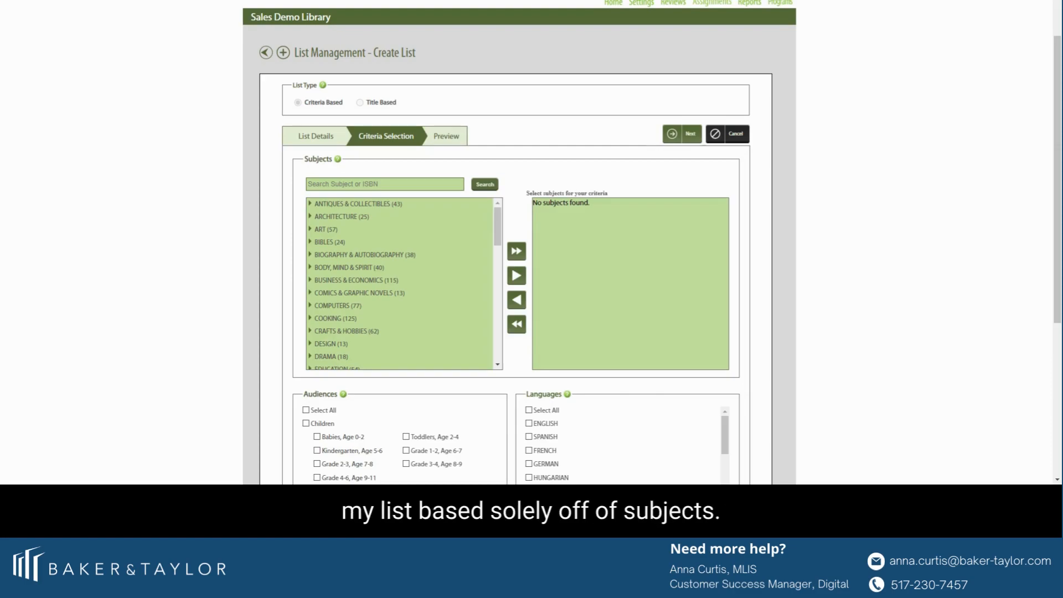
{"action": "scroll", "coordinate": [501, 344], "scroll_direction": "down", "scroll_amount": 3}
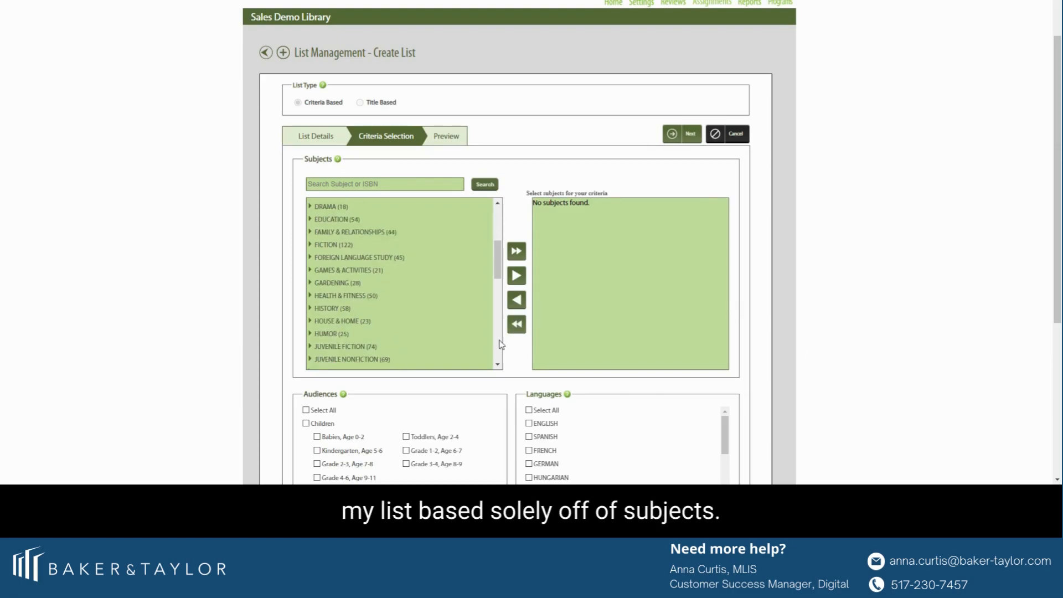
{"action": "scroll", "coordinate": [498, 341], "scroll_direction": "down", "scroll_amount": 3}
{"action": "left_click", "coordinate": [326, 311]}
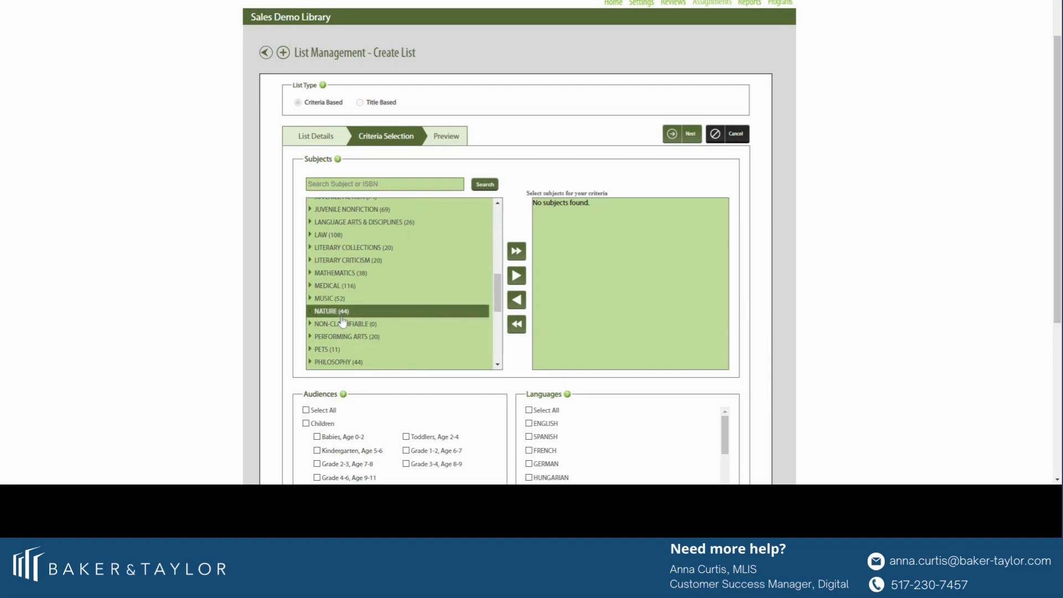
{"action": "left_click", "coordinate": [310, 312]}
{"action": "left_click", "coordinate": [369, 337]}
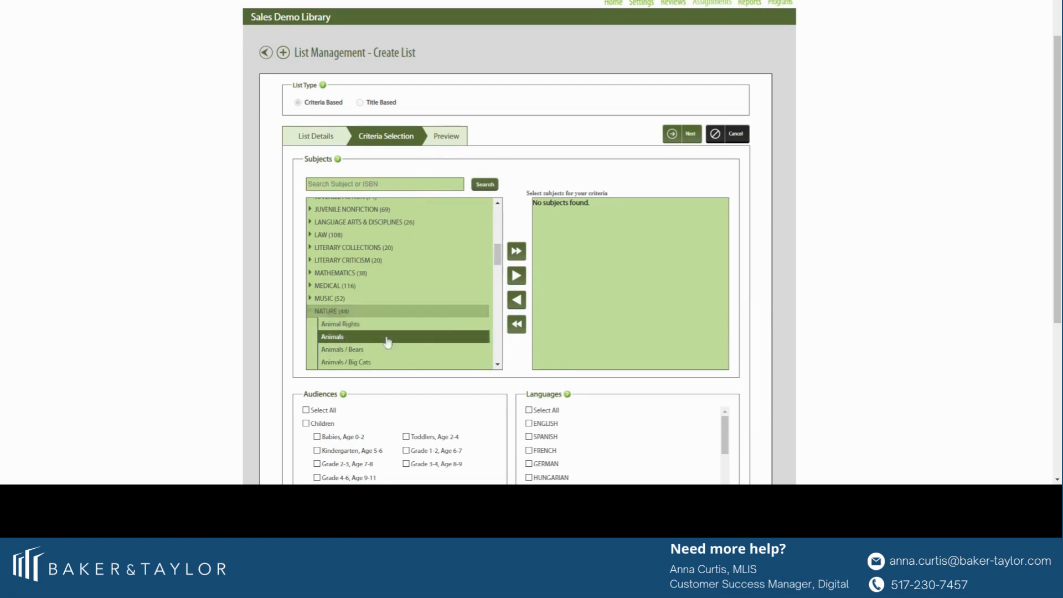
{"action": "left_click", "coordinate": [517, 276]}
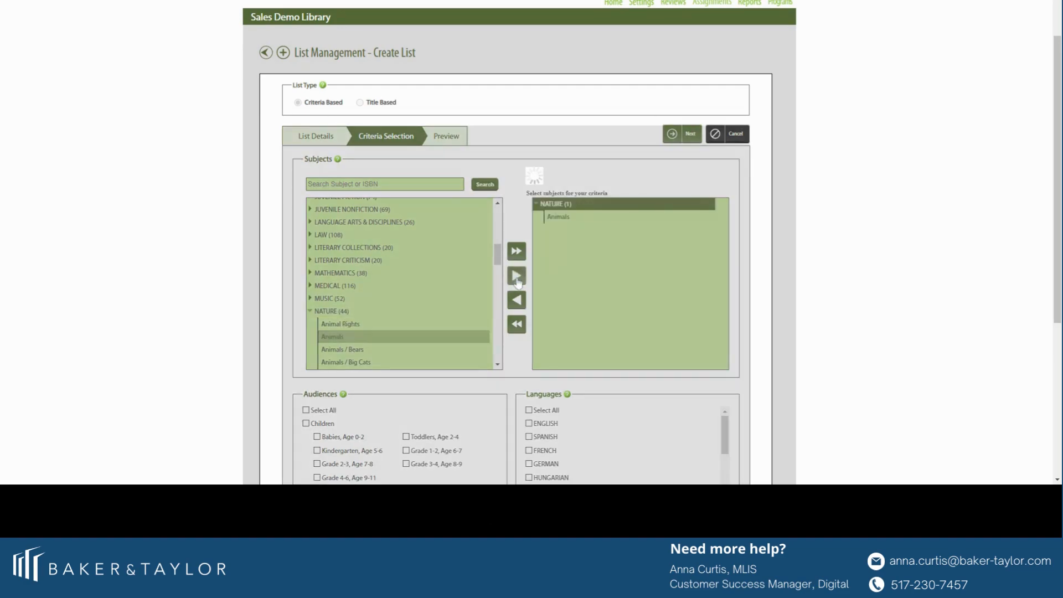
- Preview the titles matching the chosen subject, and save the Animals list
{"action": "left_click", "coordinate": [688, 141]}
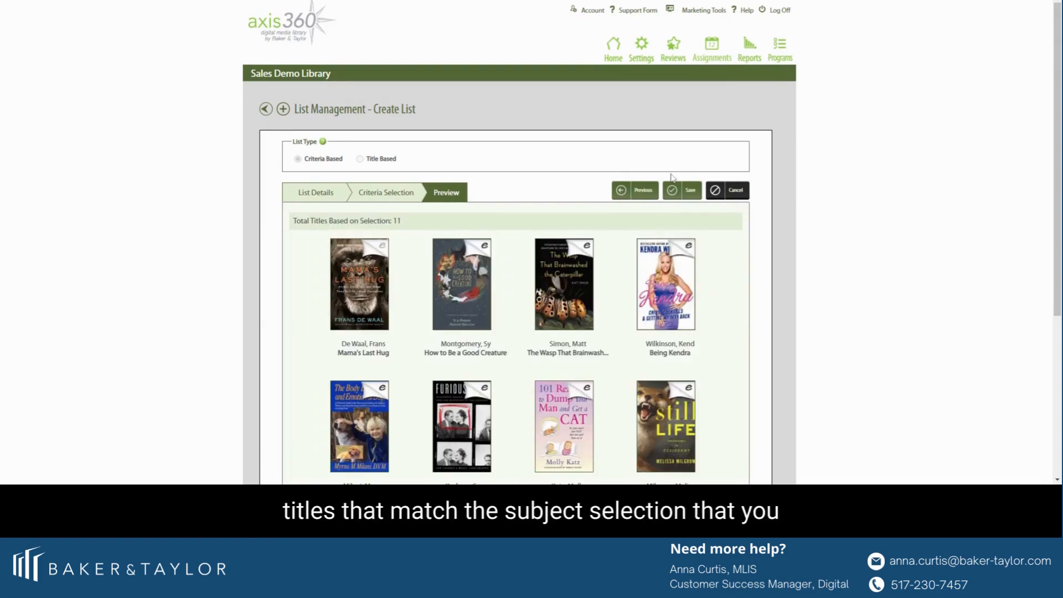
{"action": "scroll", "coordinate": [673, 178], "scroll_direction": "down", "scroll_amount": 1}
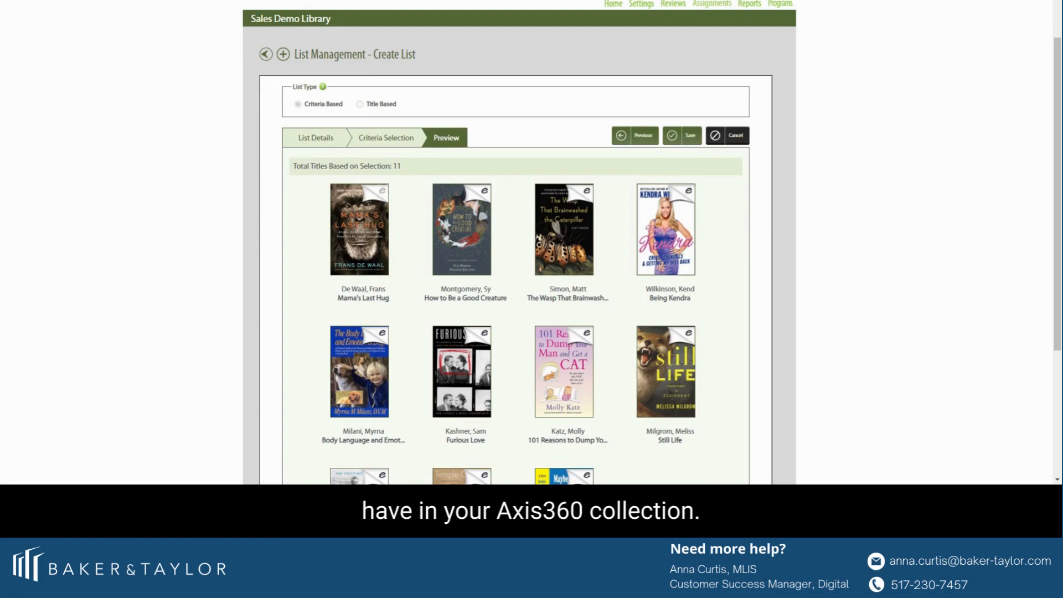
{"action": "mouse_move", "coordinate": [501, 241]}
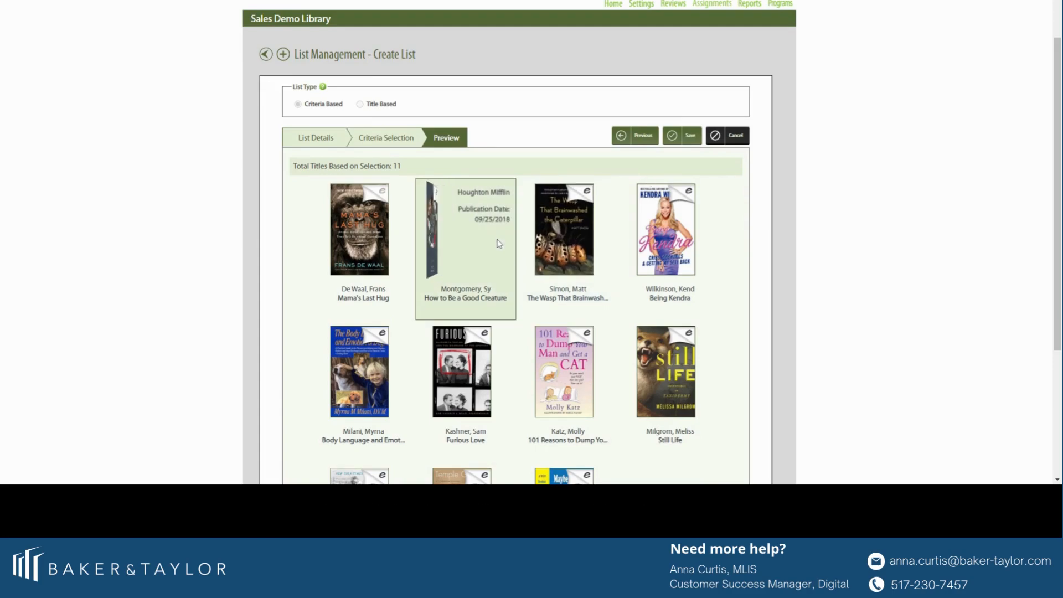
{"action": "mouse_move", "coordinate": [562, 240]}
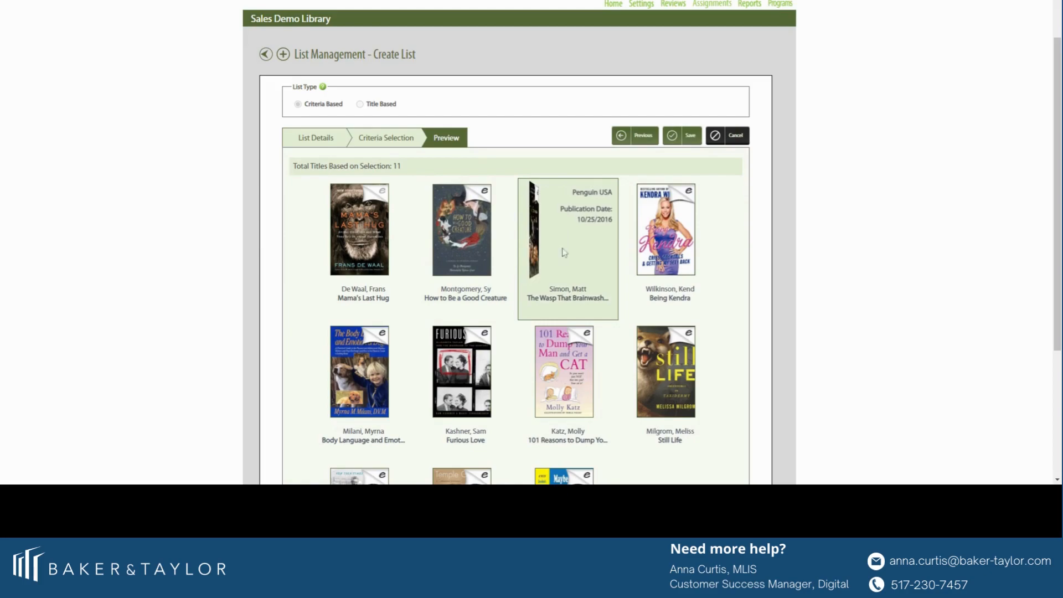
{"action": "mouse_move", "coordinate": [559, 356]}
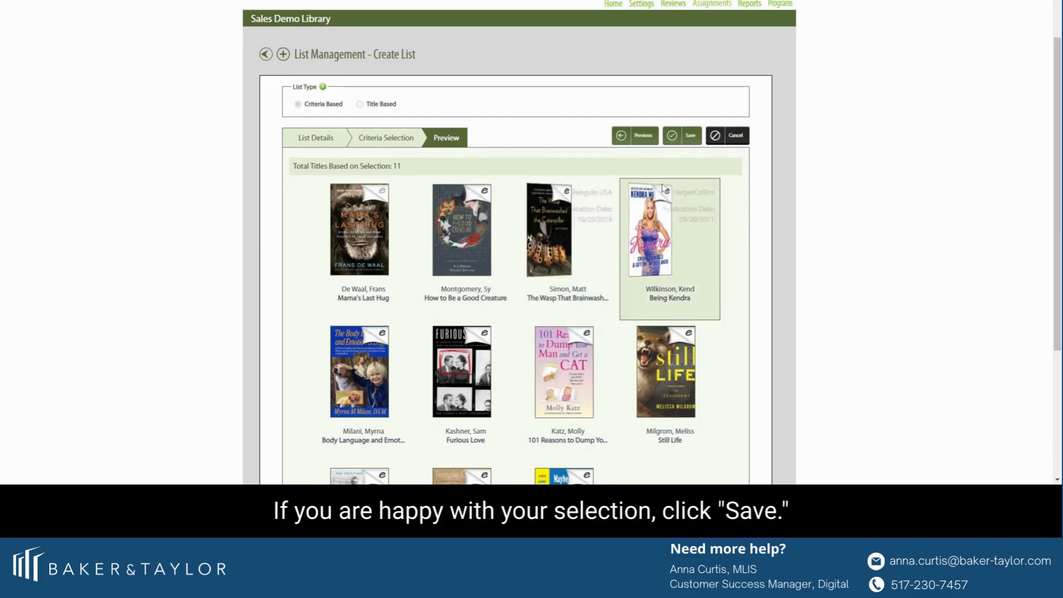
{"action": "left_click", "coordinate": [673, 140]}
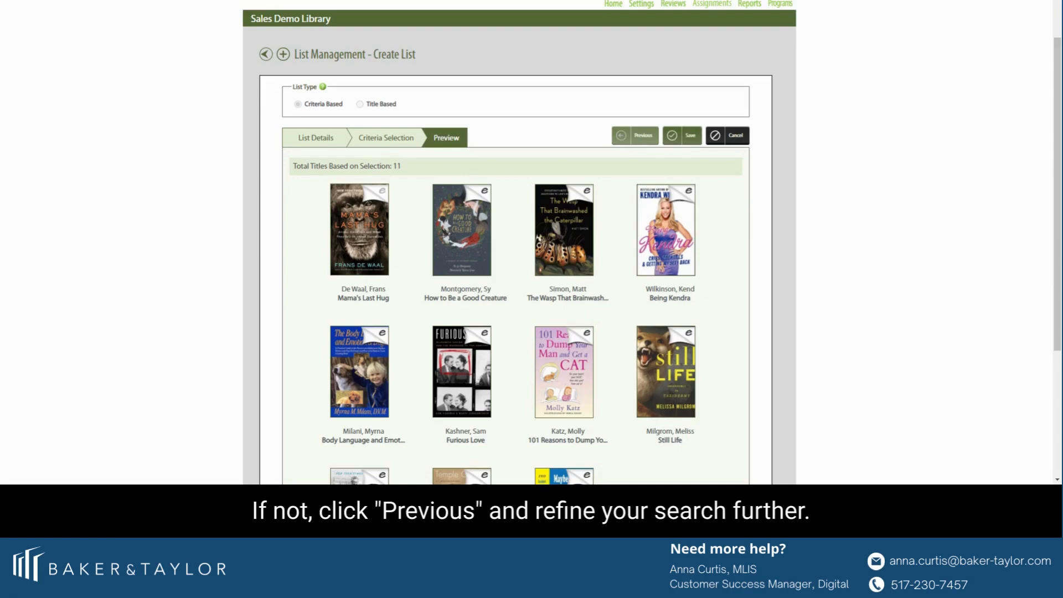
{"action": "left_click", "coordinate": [677, 138]}
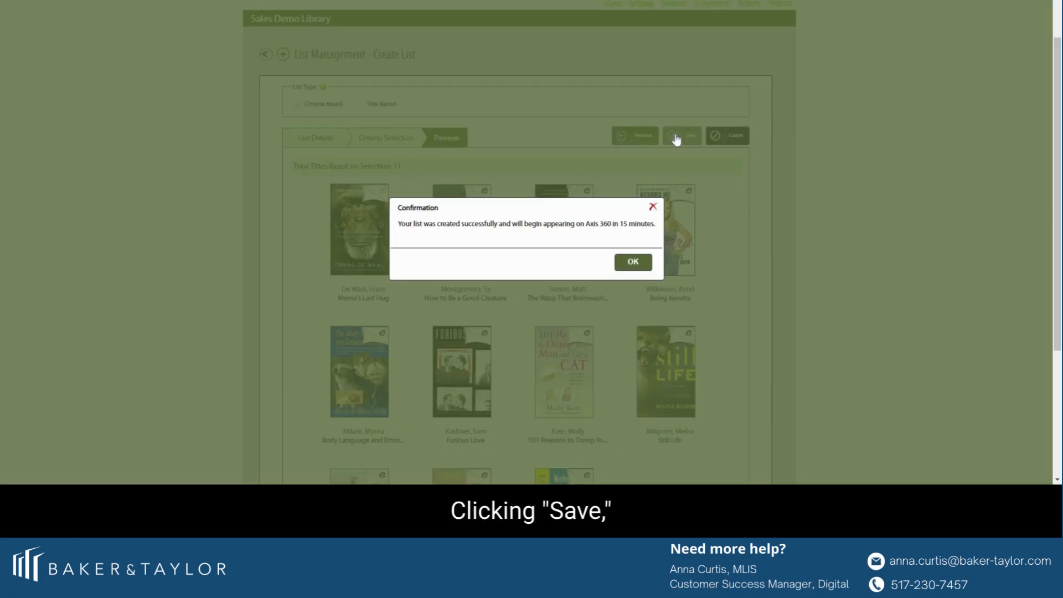
{"action": "left_click", "coordinate": [641, 262]}
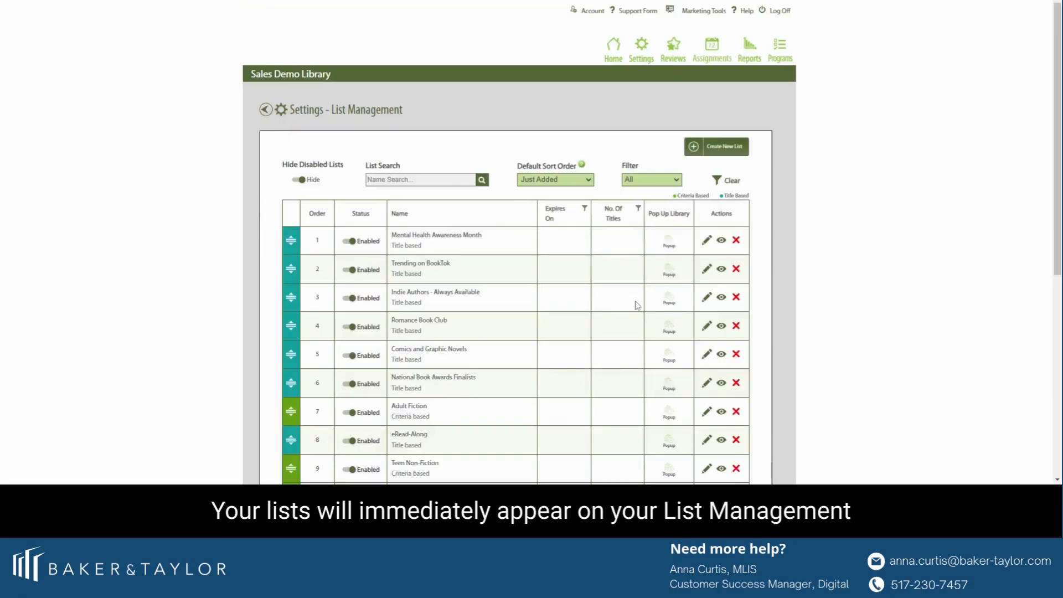
- Check the new Animals entry at the end of the list table
{"action": "scroll", "coordinate": [735, 327], "scroll_direction": "down", "scroll_amount": 7}
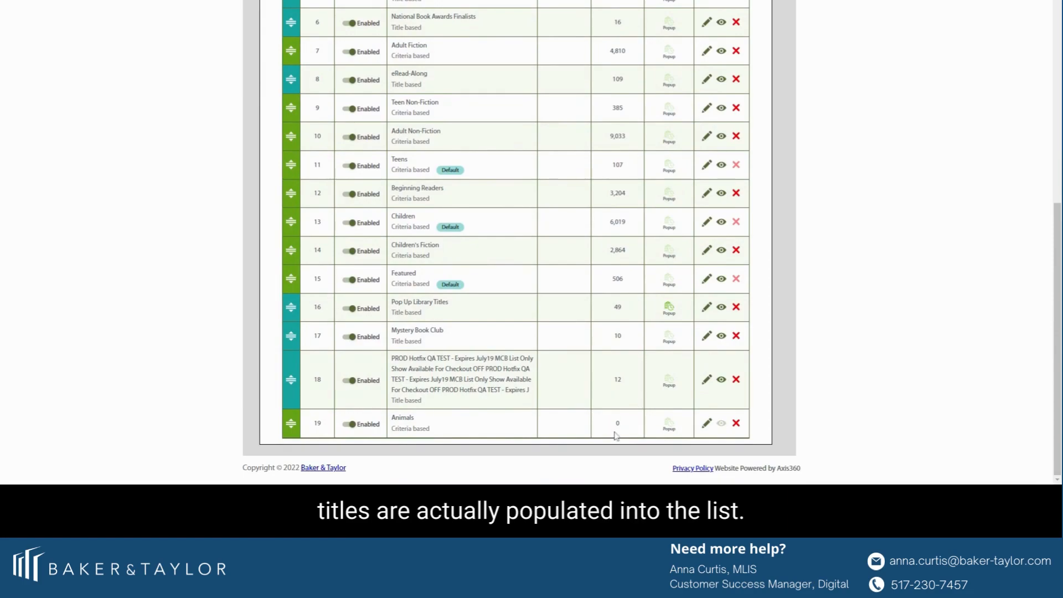
{"action": "scroll", "coordinate": [762, 332], "scroll_direction": "up", "scroll_amount": 6}
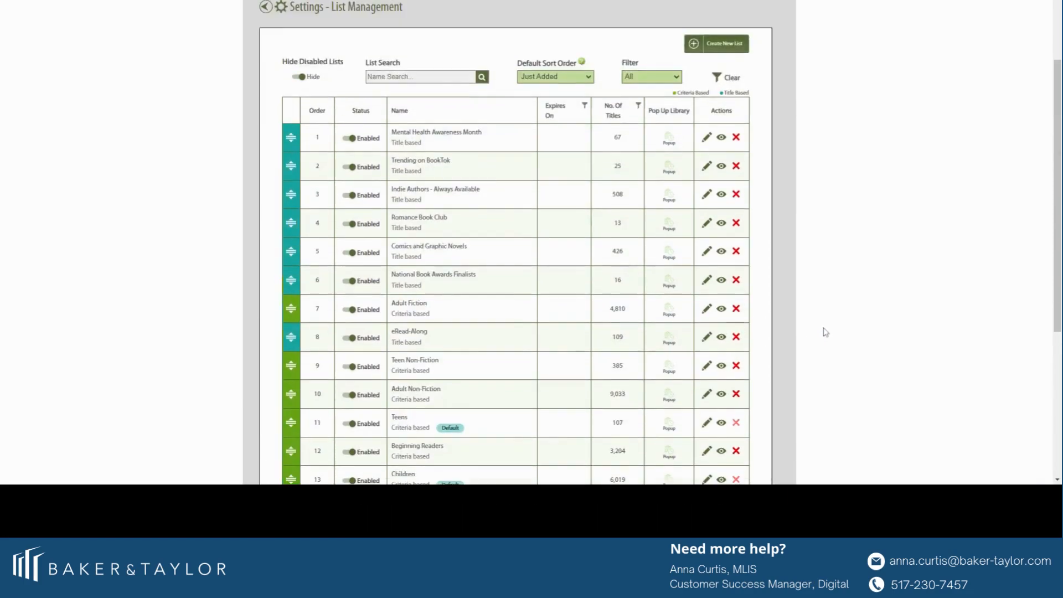
{"action": "scroll", "coordinate": [825, 332], "scroll_direction": "up", "scroll_amount": 1}
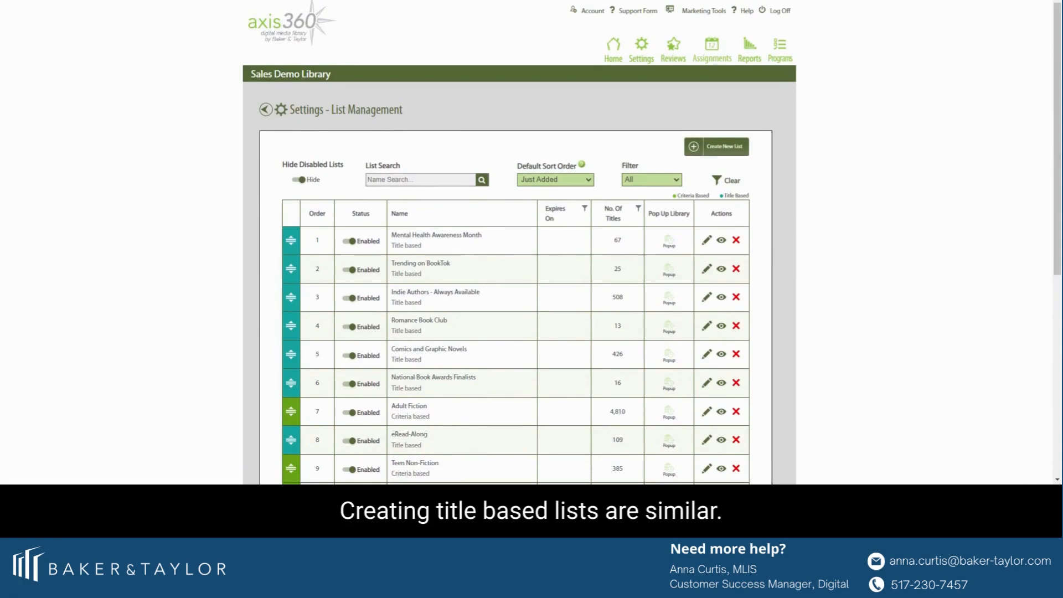
- Create a new title-based list named Dogs and proceed to title selection
{"action": "left_click", "coordinate": [722, 147]}
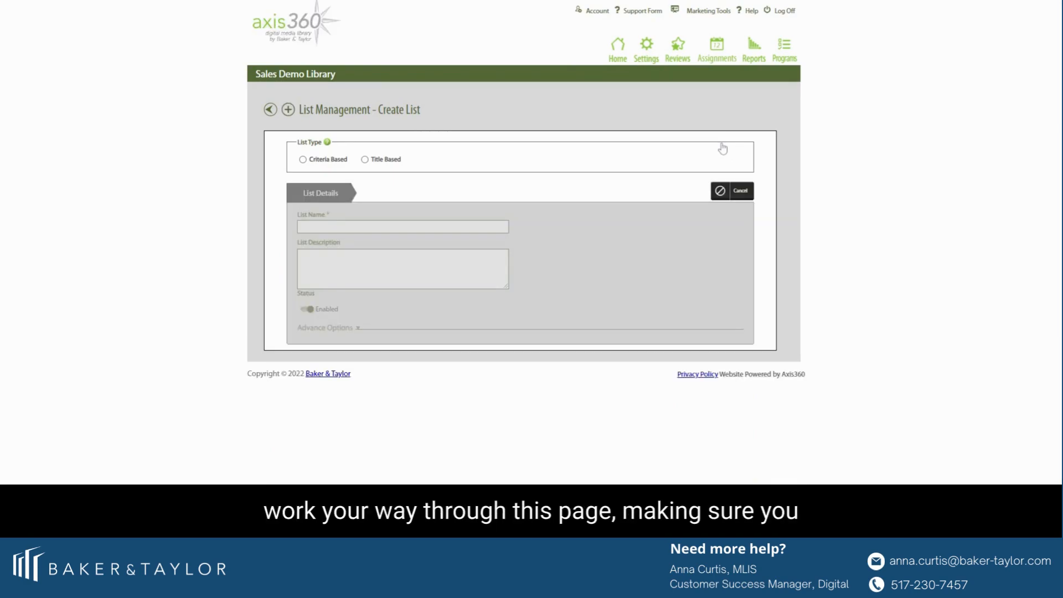
{"action": "left_click", "coordinate": [364, 160]}
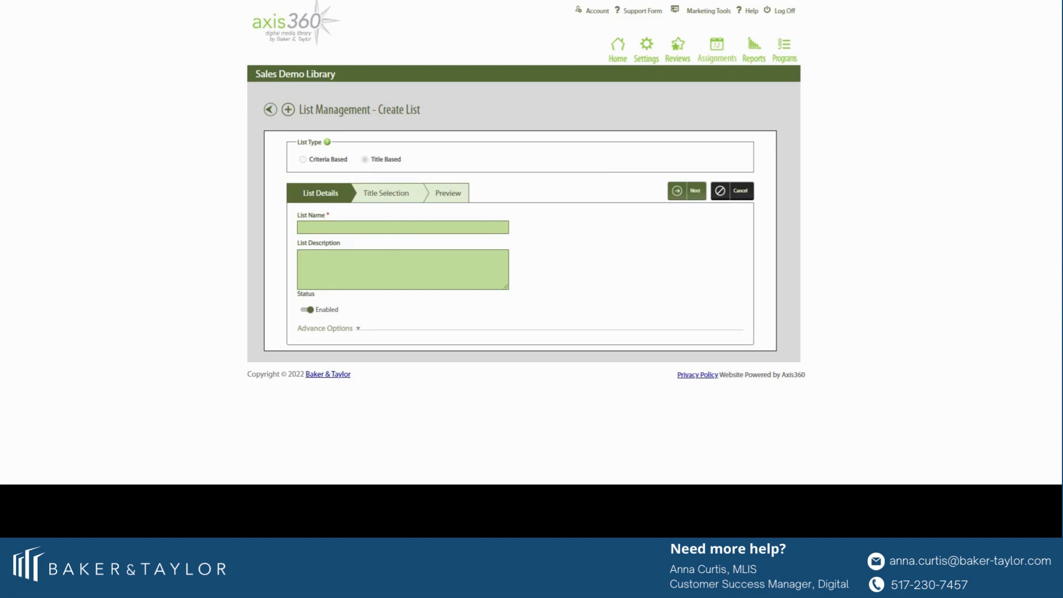
{"action": "left_click", "coordinate": [387, 233]}
{"action": "type", "text": "Dogs"}
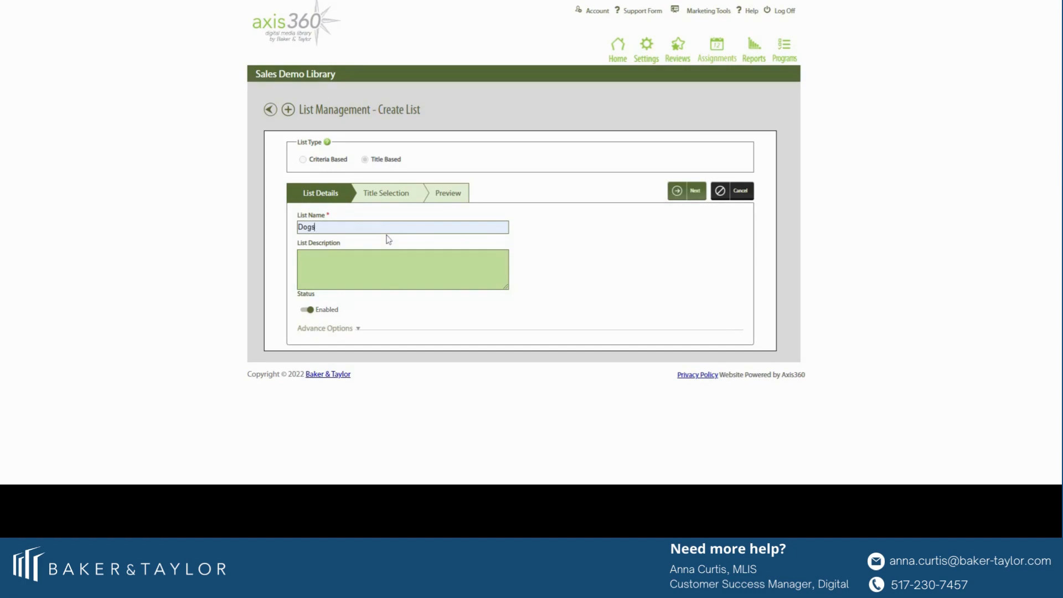
{"action": "left_click", "coordinate": [691, 199]}
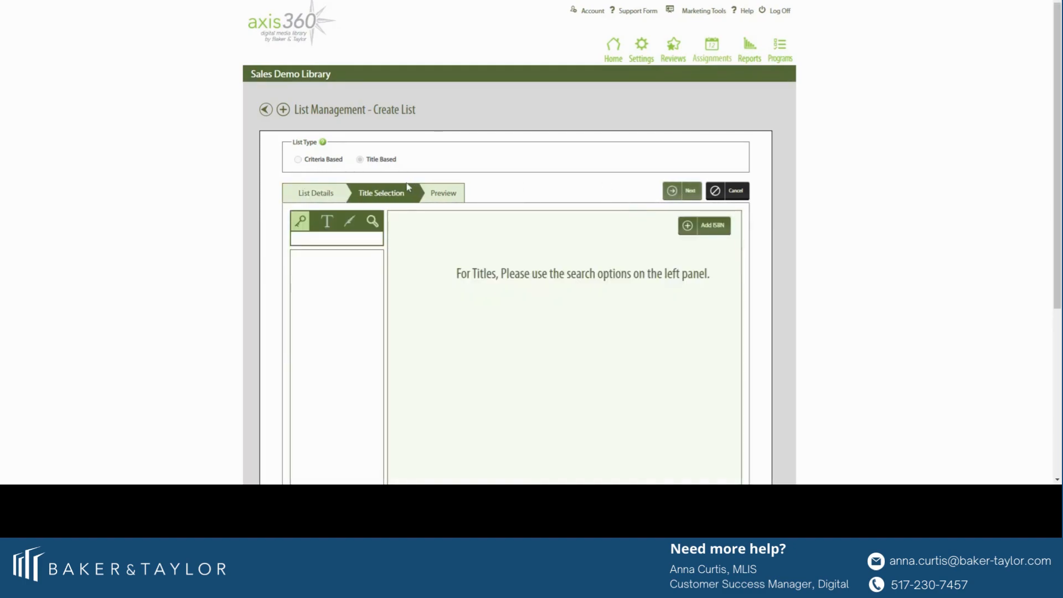
- Search for titles with the keyword "dogs" for the new list
{"action": "left_click", "coordinate": [326, 240]}
{"action": "type", "text": "dogs"}
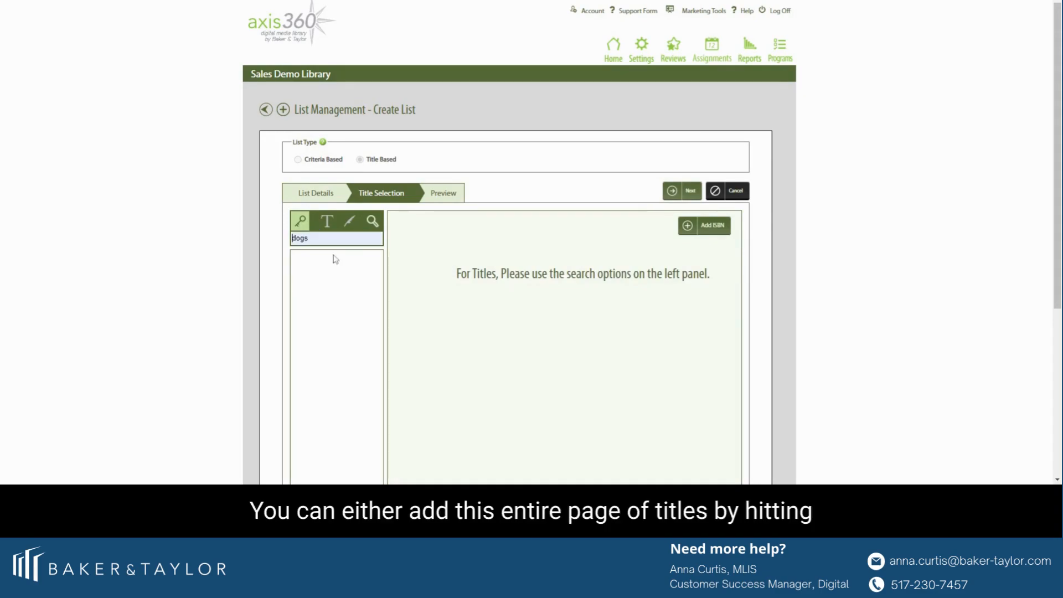
{"action": "left_click", "coordinate": [372, 221]}
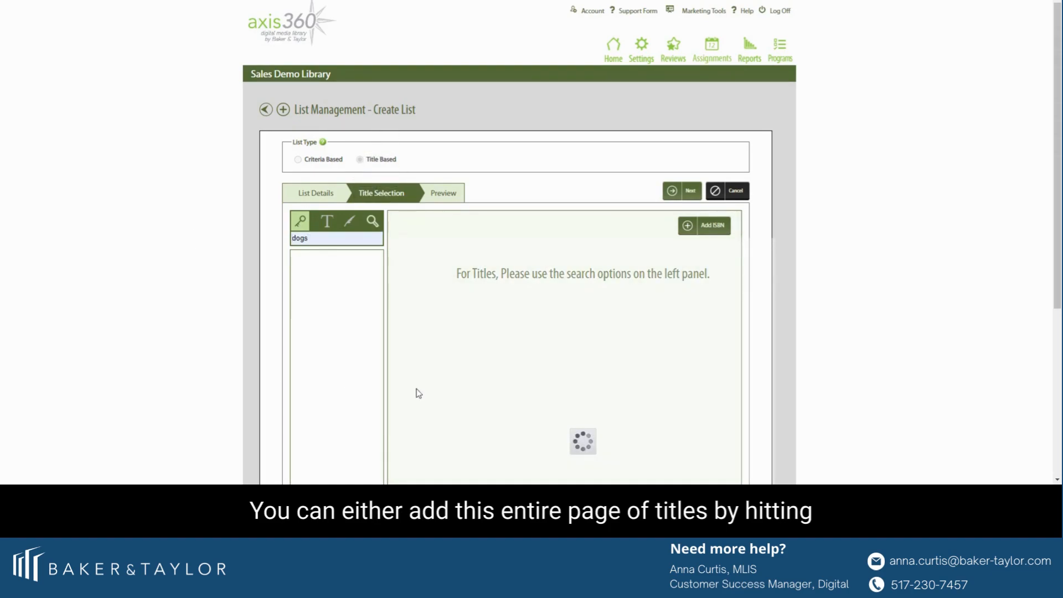
- Add the individual titles Rufus and Friends, The Adventures of Spot, and The Timbertoes: Building a Tower to the Dogs list
{"action": "scroll", "coordinate": [818, 388], "scroll_direction": "down", "scroll_amount": 2}
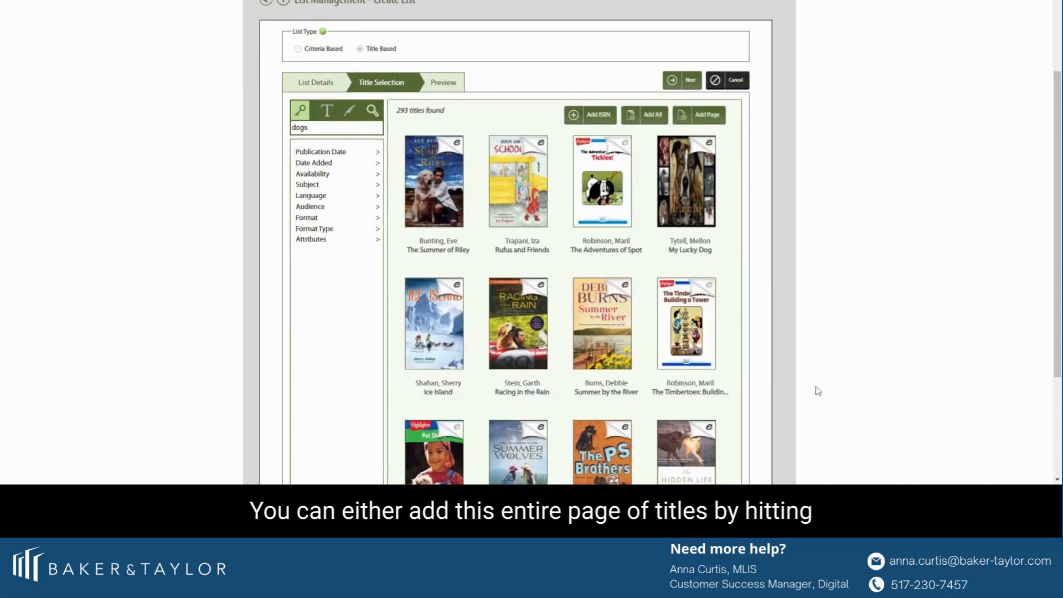
{"action": "scroll", "coordinate": [821, 394], "scroll_direction": "down", "scroll_amount": 2}
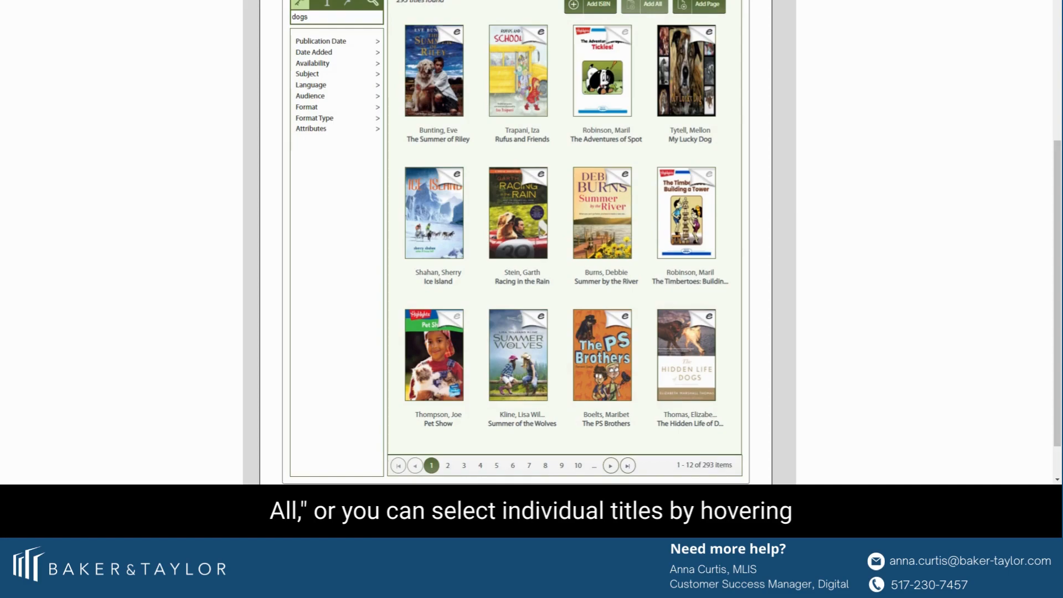
{"action": "mouse_move", "coordinate": [498, 87]}
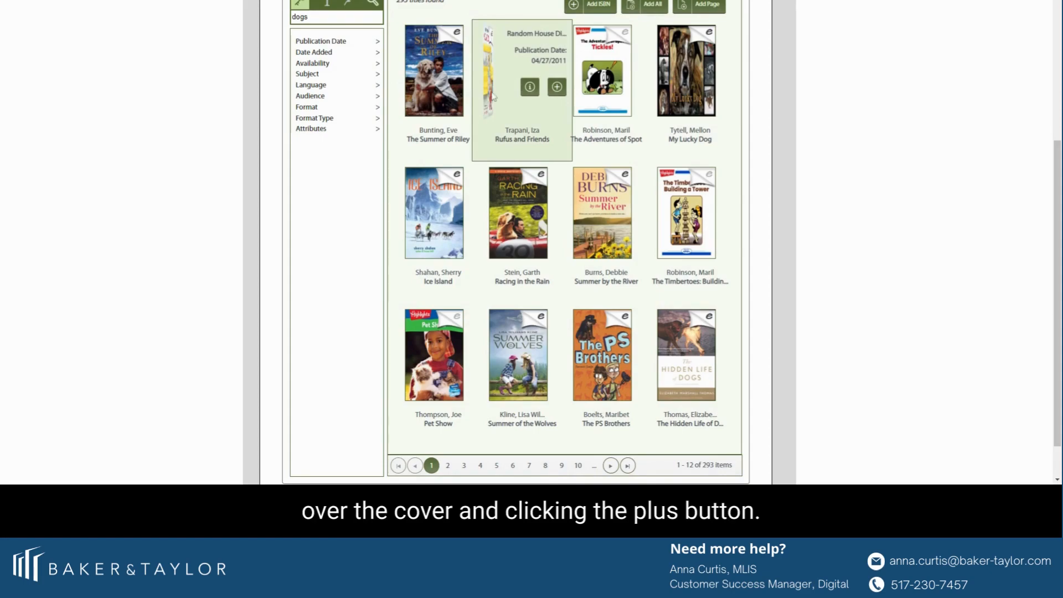
{"action": "left_click", "coordinate": [555, 88]}
{"action": "left_click", "coordinate": [619, 87]}
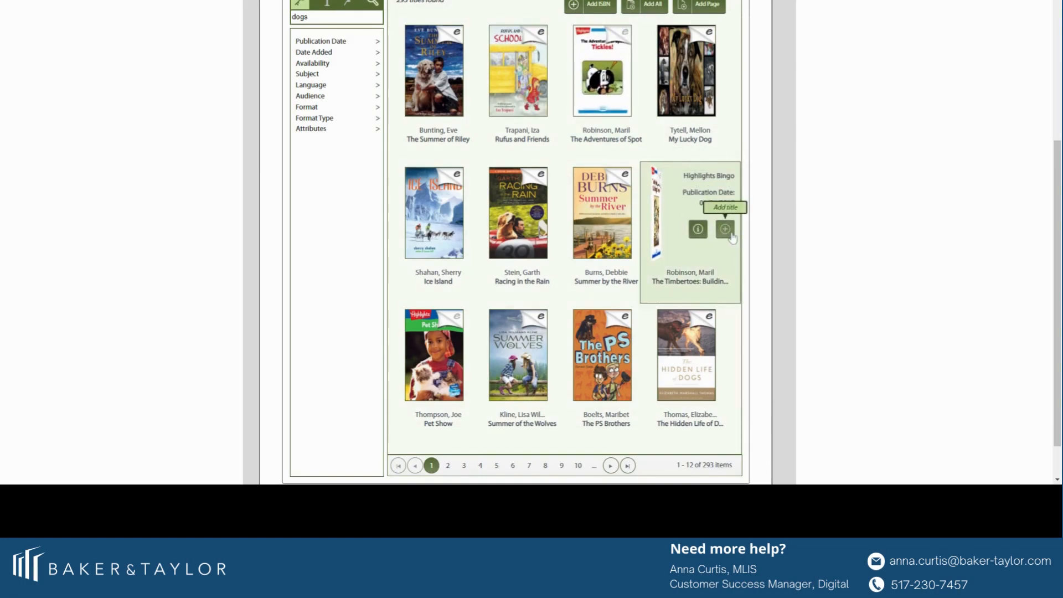
{"action": "left_click", "coordinate": [730, 234]}
- Proceed to the preview of the selected titles and save the Dogs list
{"action": "scroll", "coordinate": [735, 231], "scroll_direction": "up", "scroll_amount": 1}
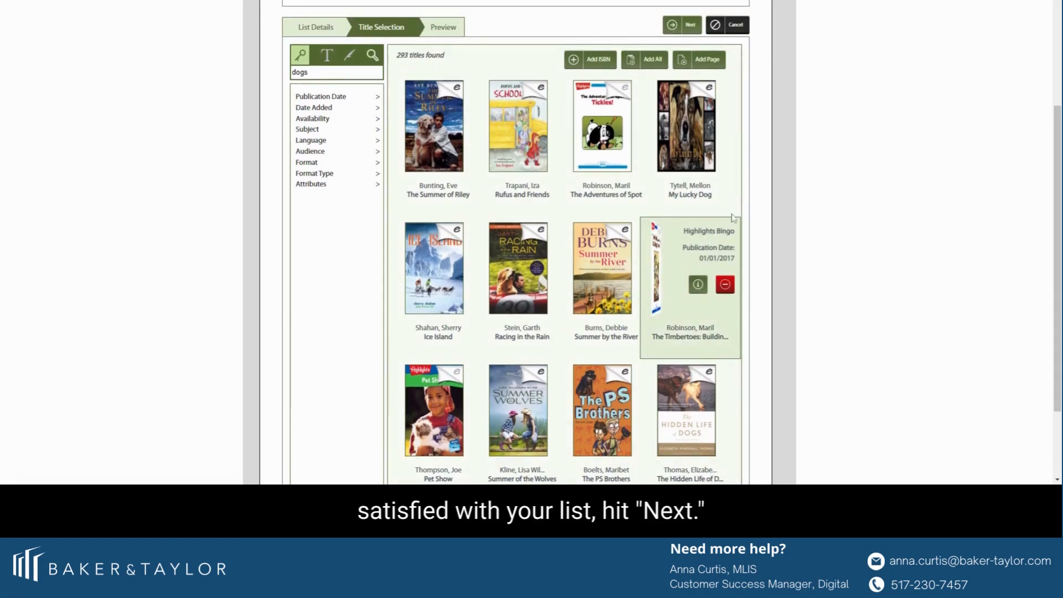
{"action": "left_click", "coordinate": [691, 26]}
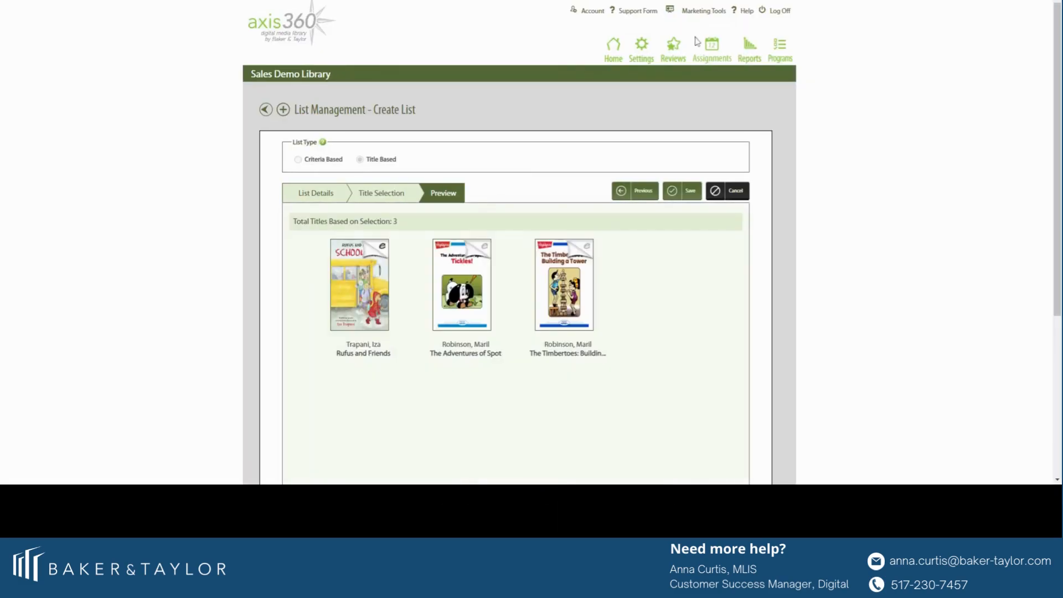
{"action": "scroll", "coordinate": [783, 206], "scroll_direction": "down", "scroll_amount": 2}
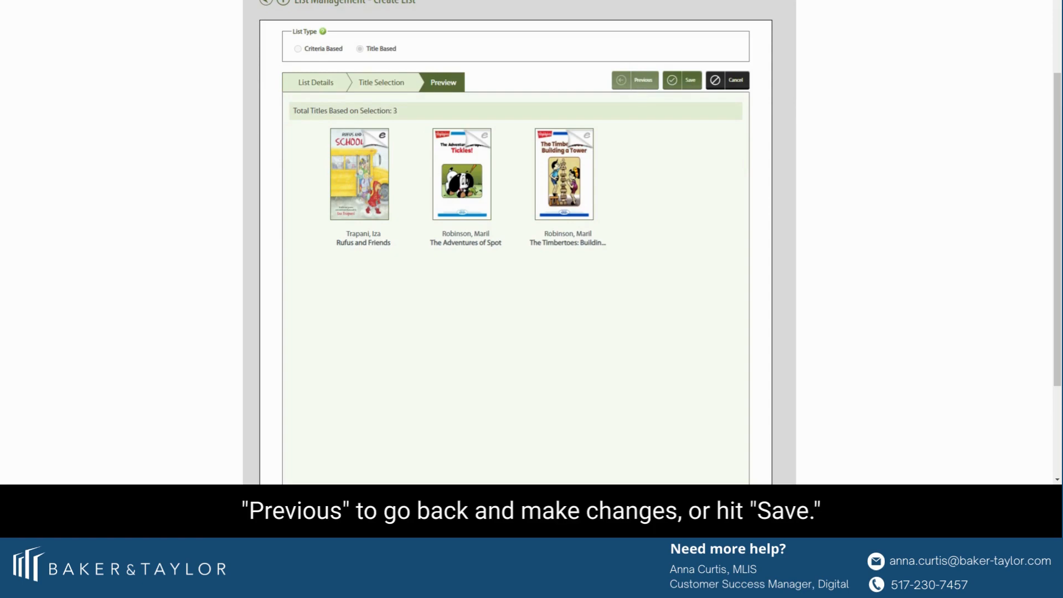
{"action": "left_click", "coordinate": [681, 83]}
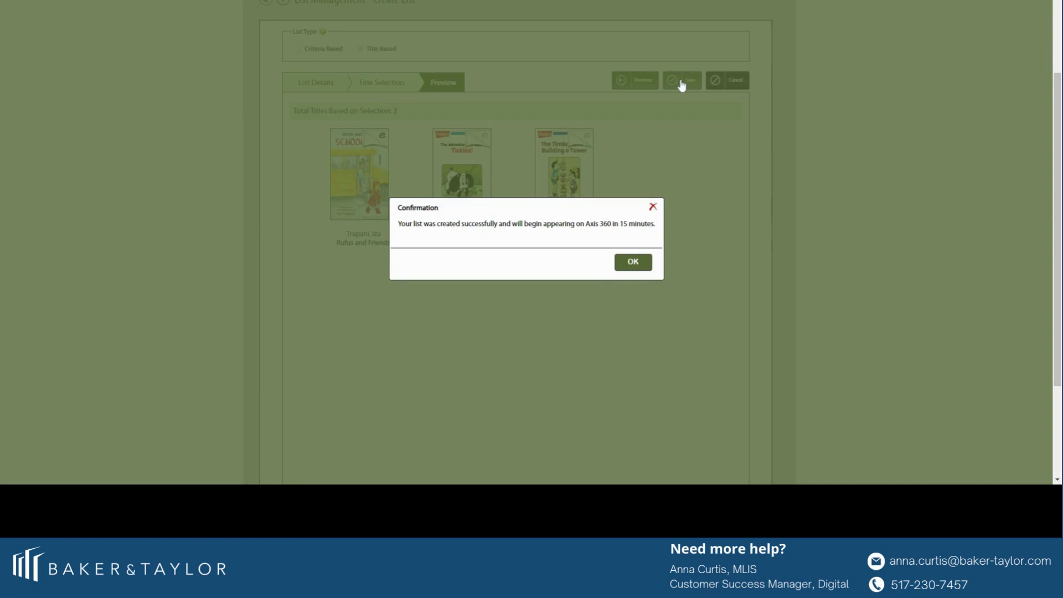
{"action": "left_click", "coordinate": [625, 265]}
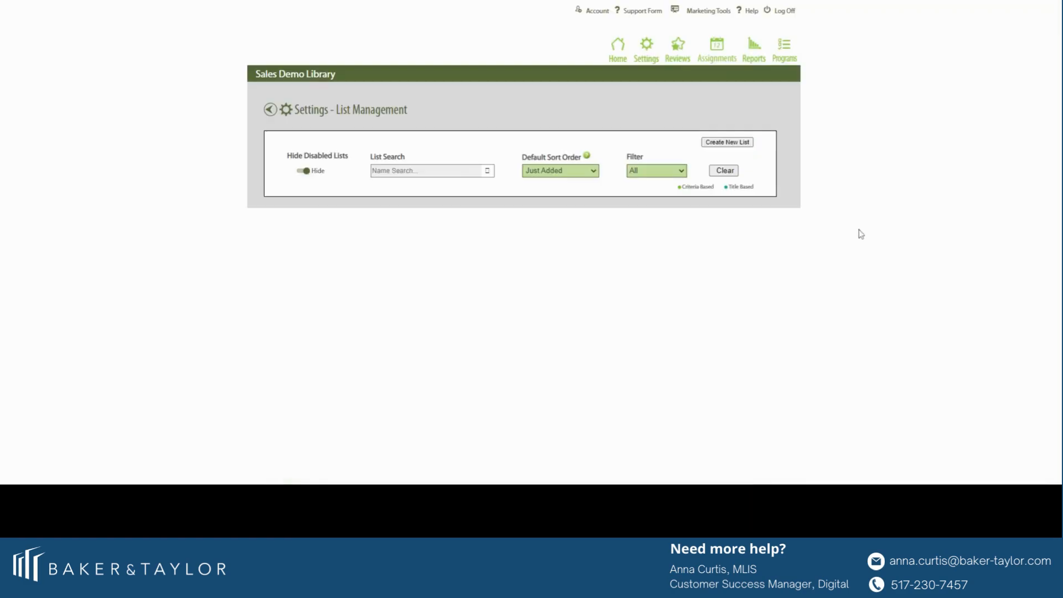
- Look through the list table for the new Dogs entry
{"action": "scroll", "coordinate": [792, 281], "scroll_direction": "down", "scroll_amount": 1}
{"action": "scroll", "coordinate": [792, 281], "scroll_direction": "down", "scroll_amount": 6}
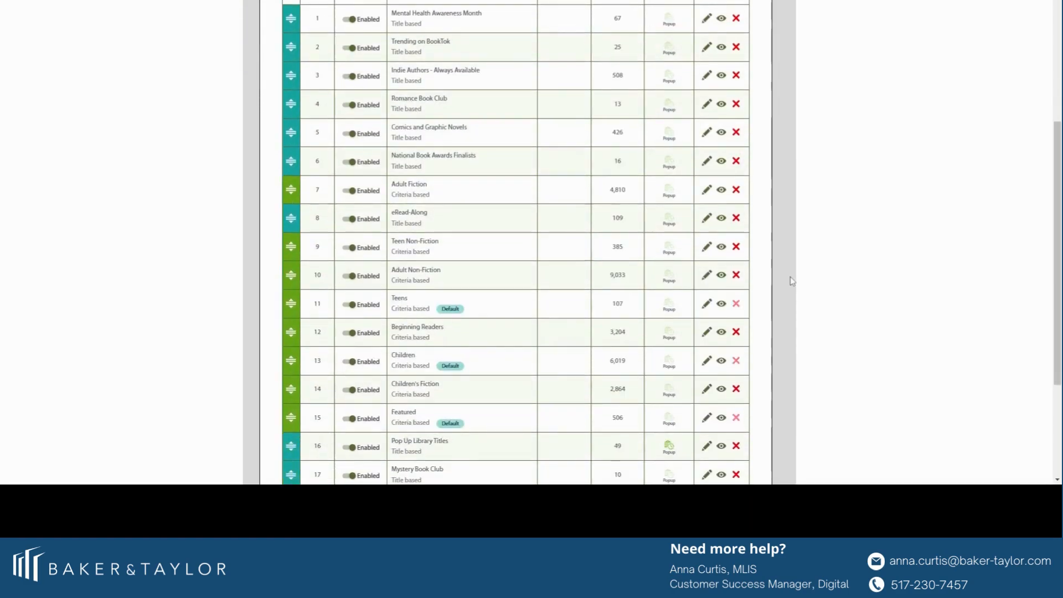